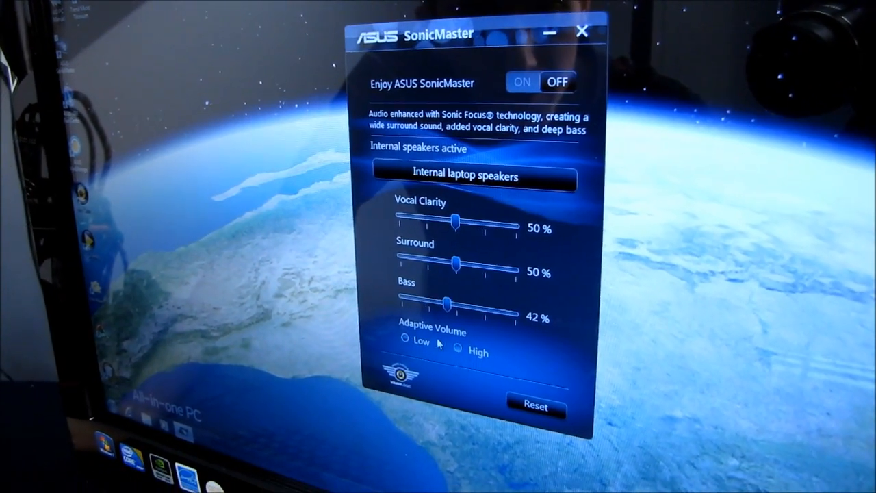
# Close the SonicMaster audio panel and launch the memo app from the desktop.
pyautogui.click(608, 40)
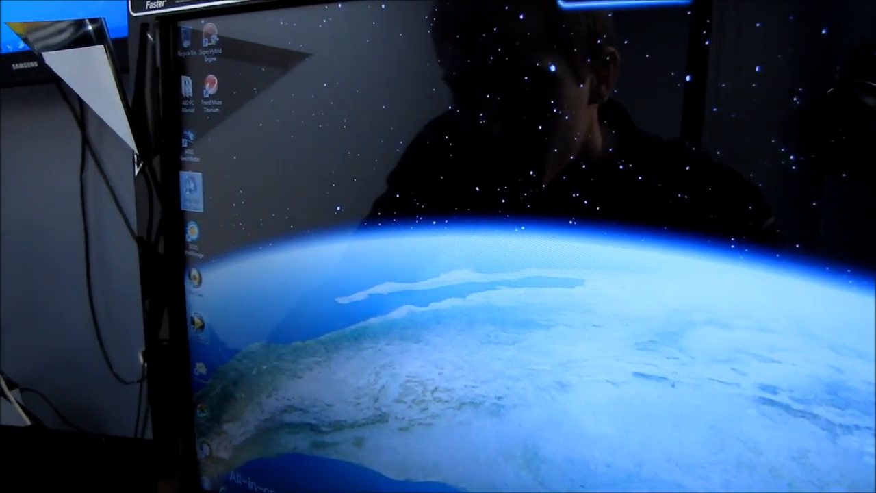
pyautogui.click(309, 236)
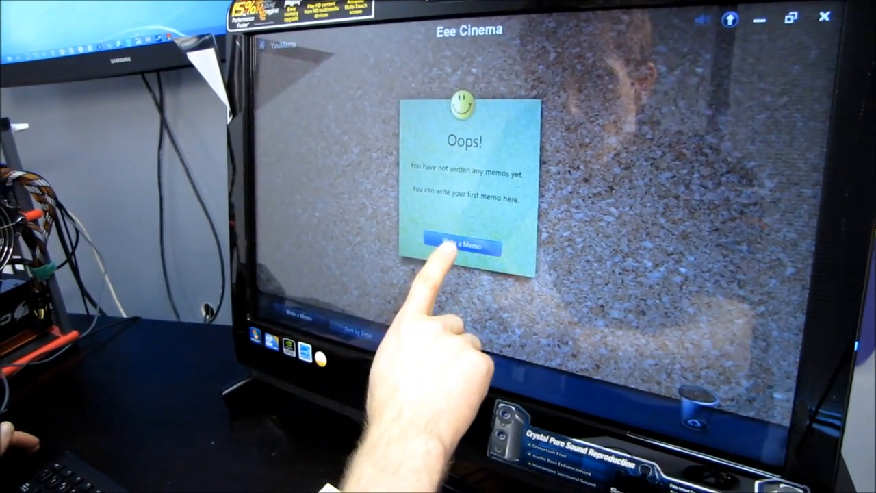
# Start a first memo, open its cover and choose the marker for drawing.
pyautogui.click(421, 245)
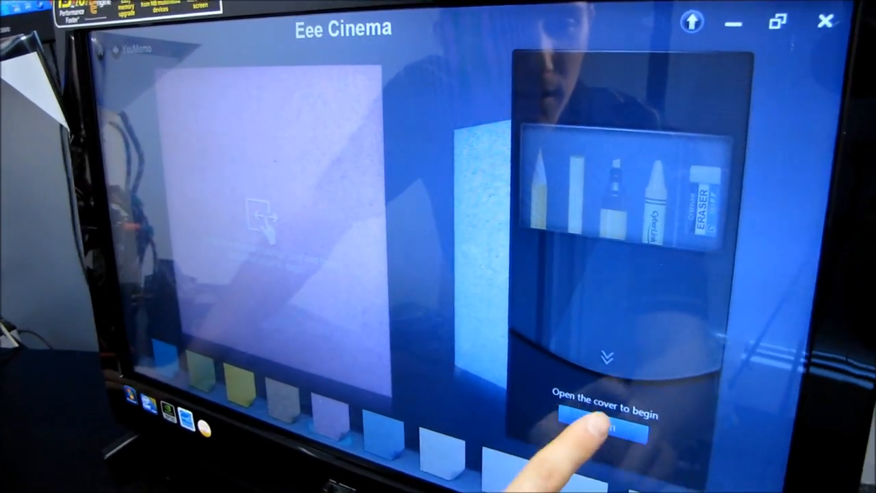
pyautogui.click(590, 432)
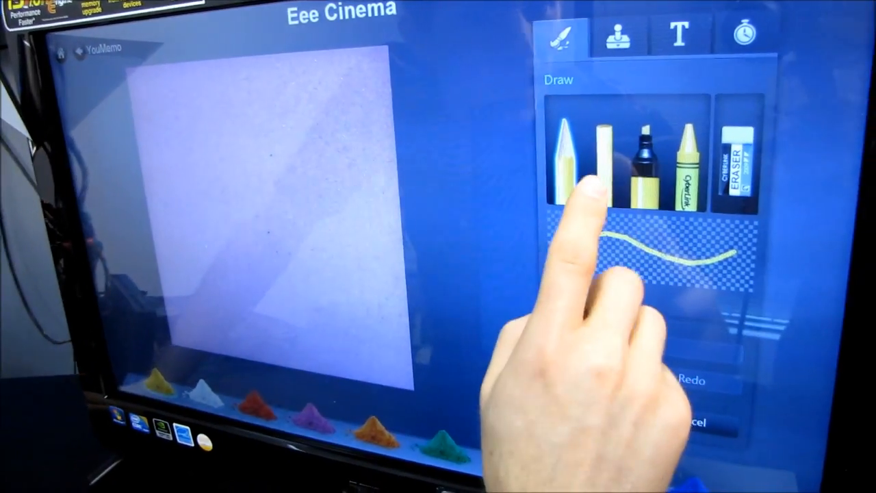
pyautogui.click(654, 185)
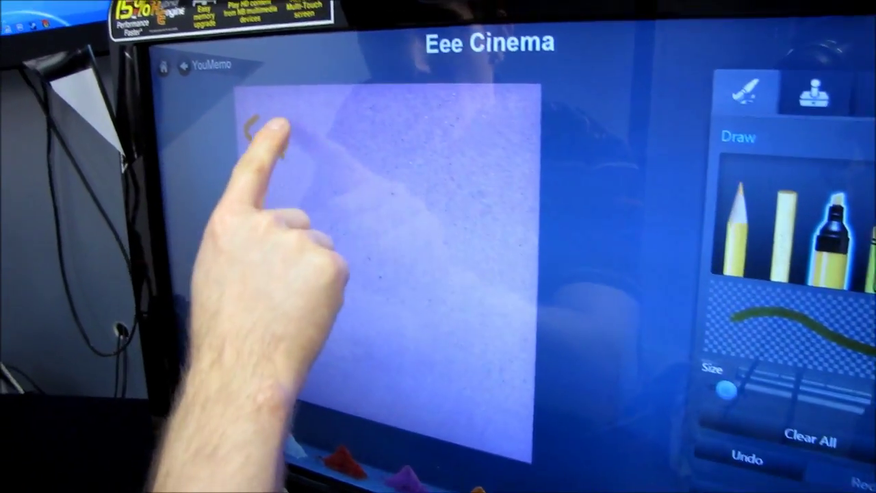
# Handwrite the word CAMera and the word in on the line below it.
pyautogui.moveTo(137, 48); pyautogui.dragTo(127, 82)
pyautogui.moveTo(295, 185); pyautogui.dragTo(322, 199)
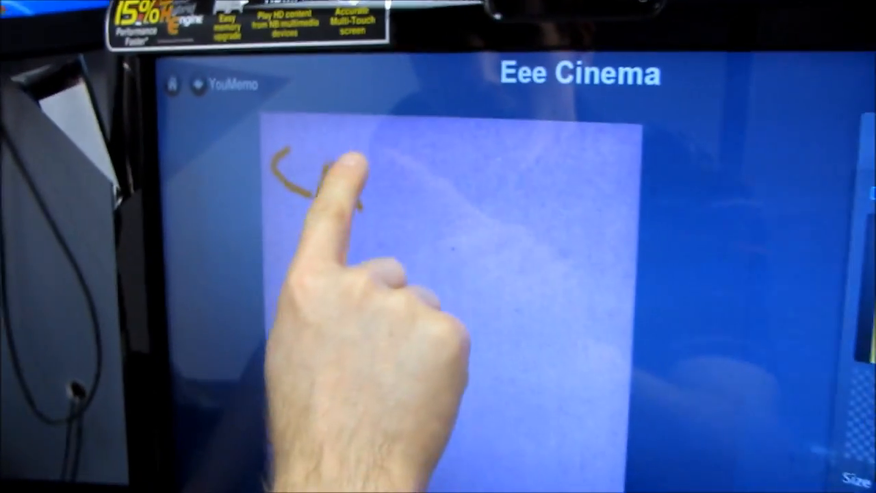
pyautogui.moveTo(343, 158); pyautogui.dragTo(383, 206)
pyautogui.moveTo(411, 157)
pyautogui.mouseDown()
pyautogui.moveTo(466, 205)
pyautogui.moveTo(534, 219)
pyautogui.mouseUp()
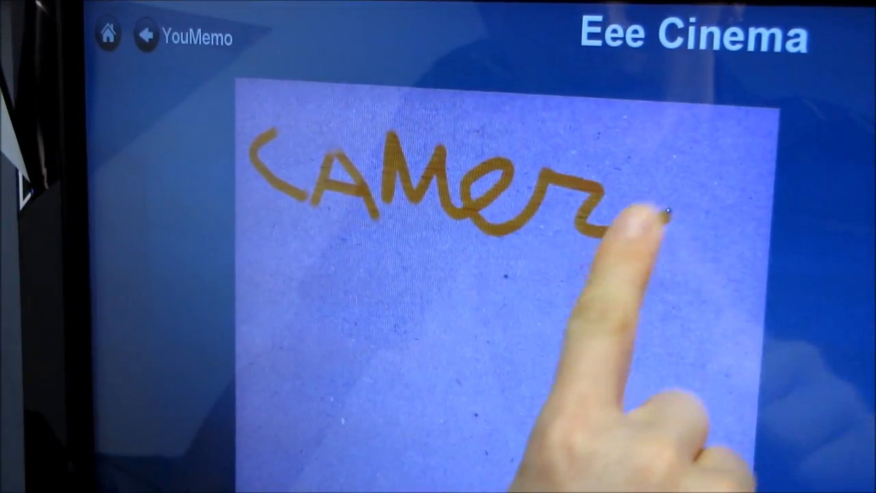
pyautogui.moveTo(616, 219); pyautogui.dragTo(712, 257)
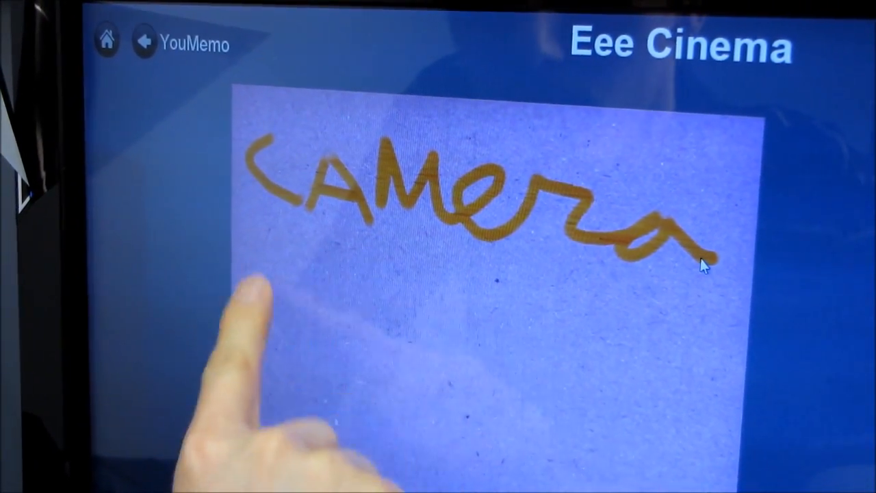
pyautogui.moveTo(269, 243); pyautogui.dragTo(272, 311)
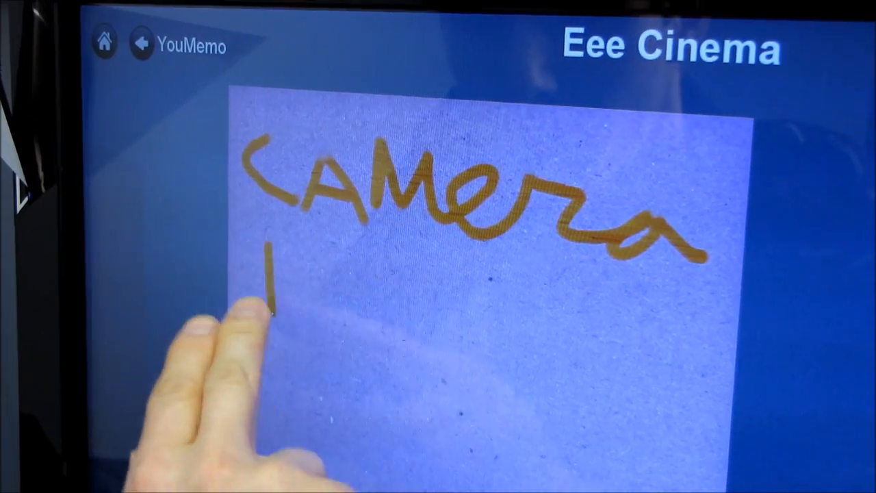
pyautogui.moveTo(291, 260); pyautogui.dragTo(356, 287)
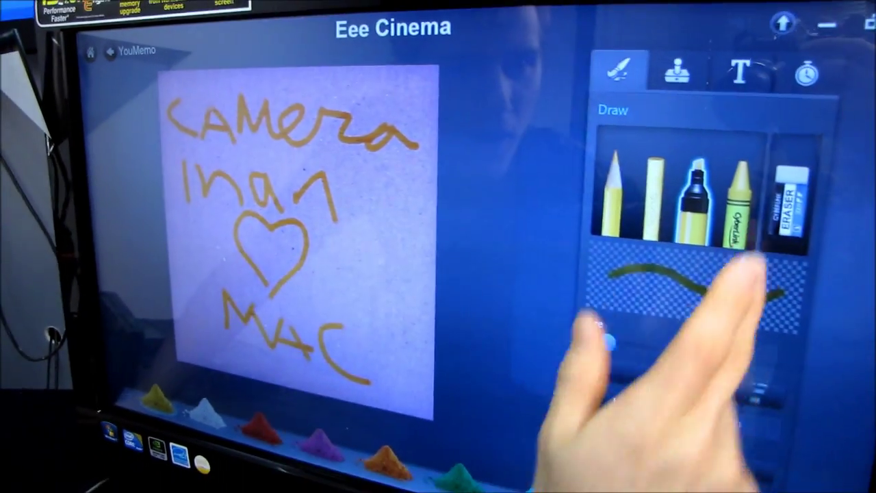
# Erase the heart and the lower handwriting with the eraser.
pyautogui.click(790, 202)
pyautogui.moveTo(294, 225)
pyautogui.mouseDown()
pyautogui.moveTo(260, 287)
pyautogui.moveTo(288, 246)
pyautogui.mouseUp()
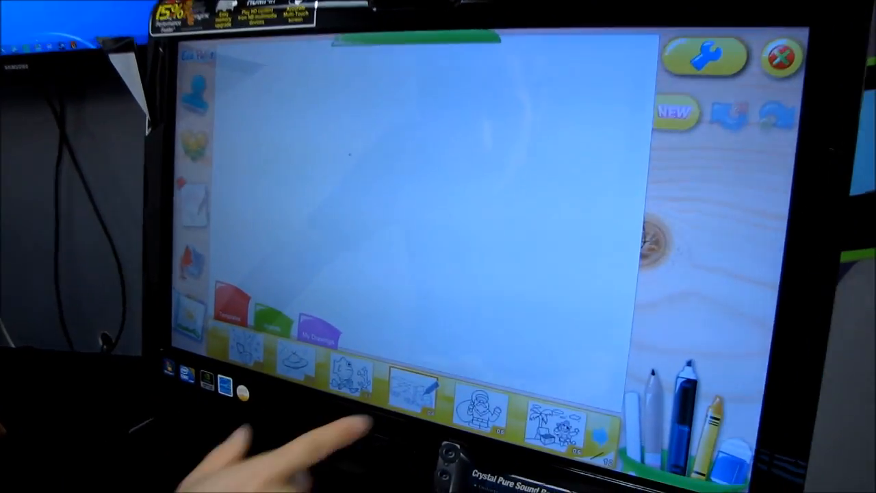
# Load the truck colouring template and paint the trailer side green.
pyautogui.click(409, 407)
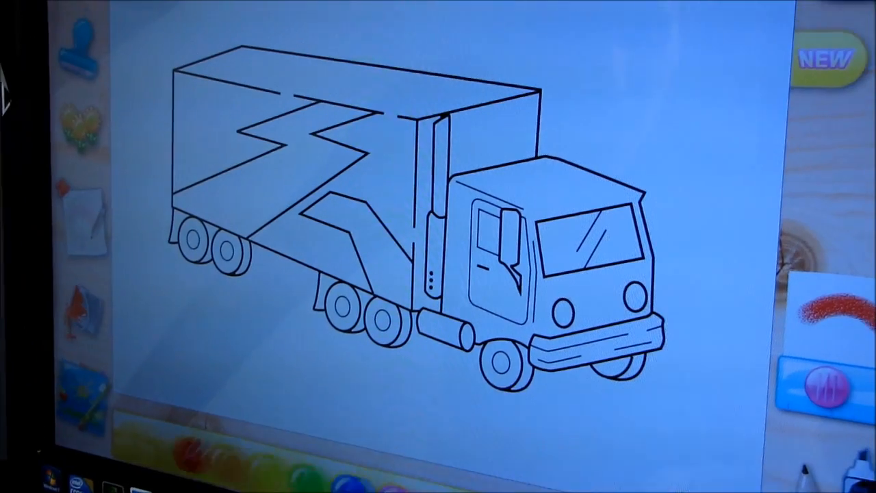
pyautogui.click(253, 459)
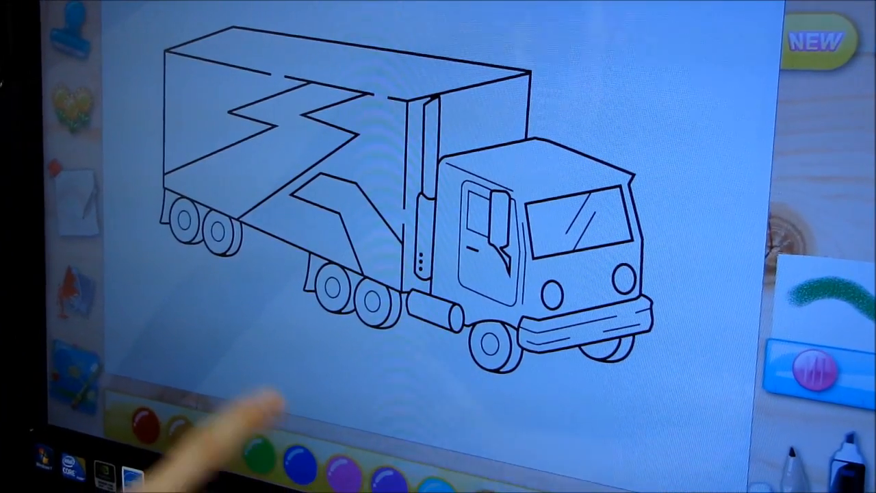
pyautogui.moveTo(270, 179)
pyautogui.mouseDown()
pyautogui.moveTo(178, 212)
pyautogui.moveTo(260, 191)
pyautogui.moveTo(181, 226)
pyautogui.moveTo(260, 185)
pyautogui.moveTo(315, 192)
pyautogui.moveTo(254, 199)
pyautogui.moveTo(213, 182)
pyautogui.moveTo(264, 185)
pyautogui.mouseUp()
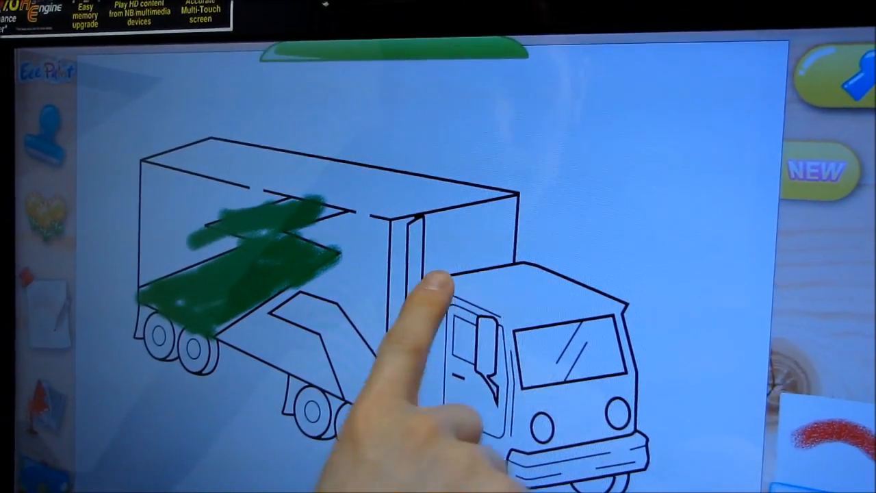
# Paint the cab roof red, then exit Eee Paint through the save prompt.
pyautogui.moveTo(528, 277); pyautogui.dragTo(439, 291)
pyautogui.moveTo(493, 298); pyautogui.dragTo(554, 312)
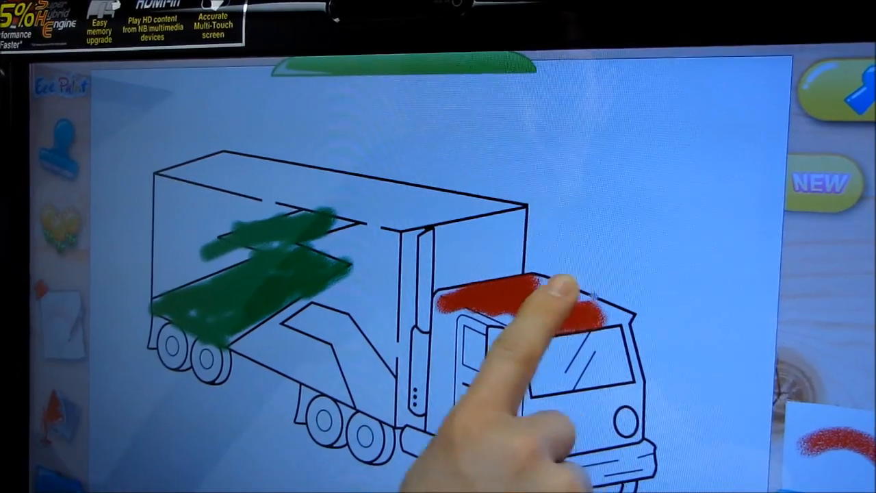
pyautogui.click(856, 96)
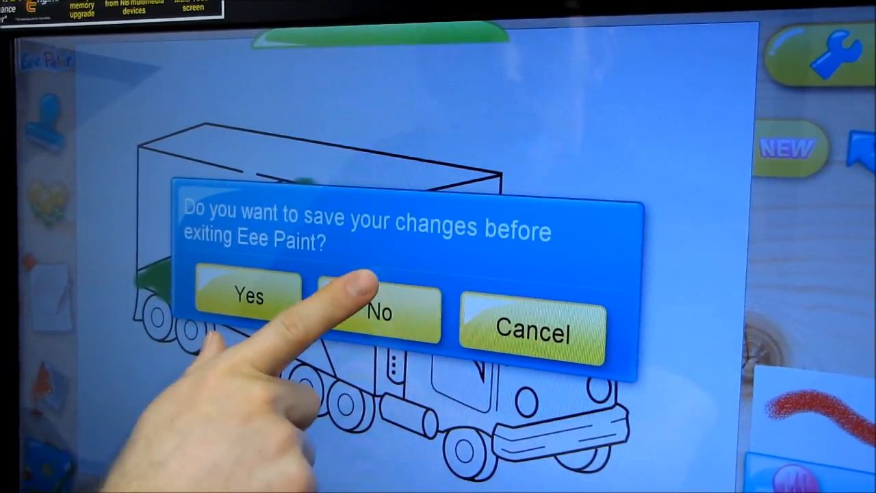
pyautogui.click(404, 346)
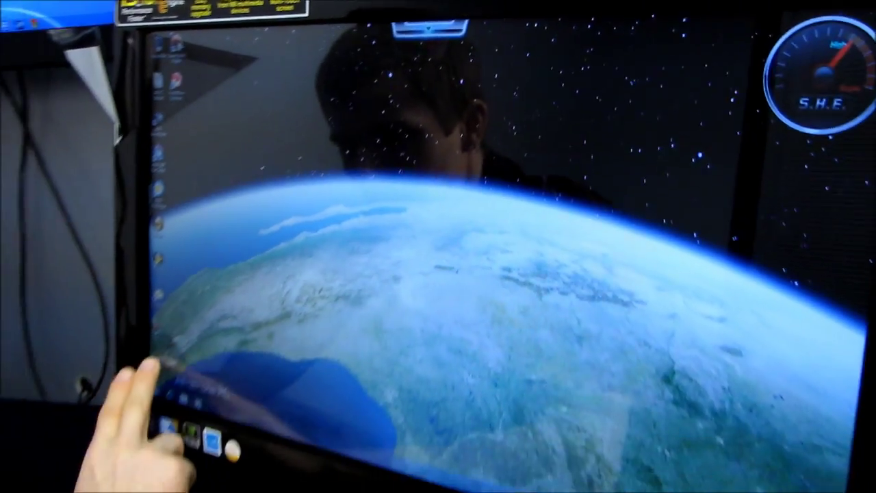
# Launch the Game Park console and bring up the NVIDIA Control Panel from the desktop menu.
pyautogui.click(168, 428)
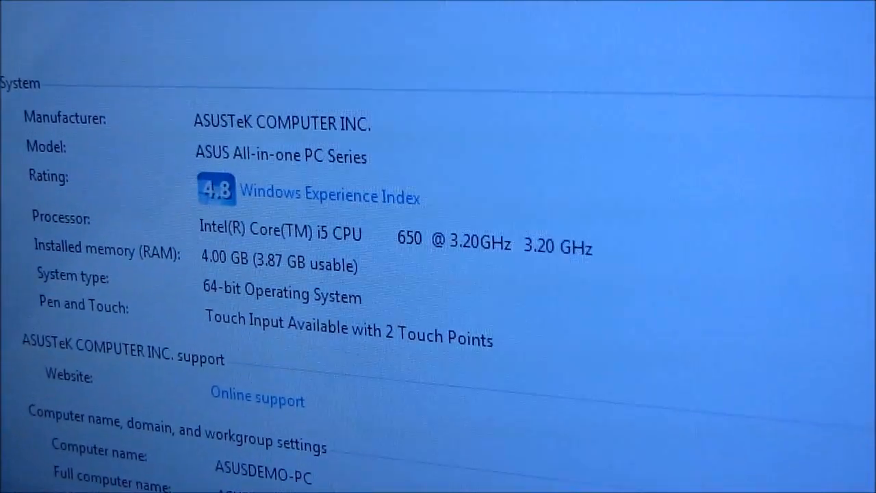
pyautogui.rightClick(96, 312)
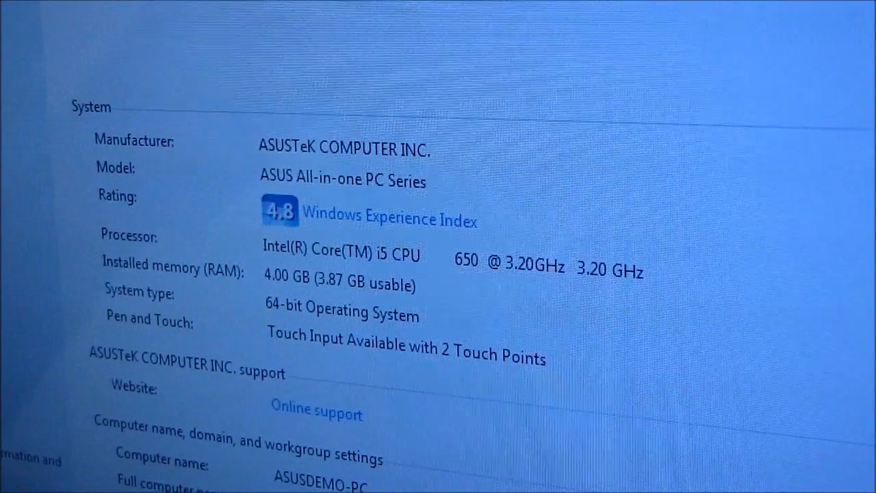
pyautogui.click(308, 403)
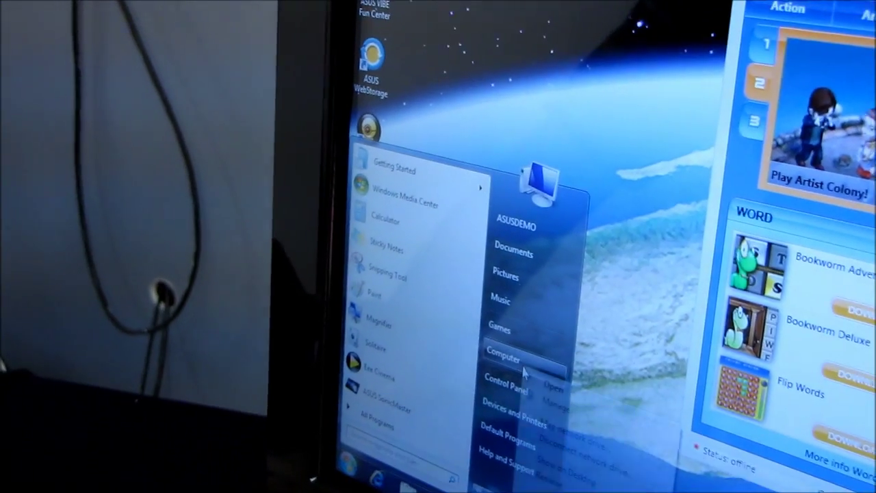
# Browse the Computer entry, then list the Fun Touch and Eee Xperience apps including SonicMaster.
pyautogui.rightClick(507, 359)
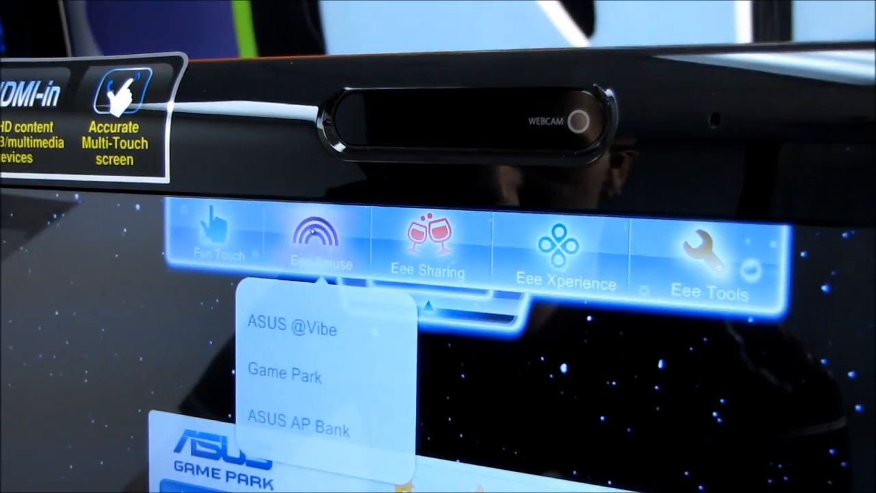
pyautogui.click(223, 230)
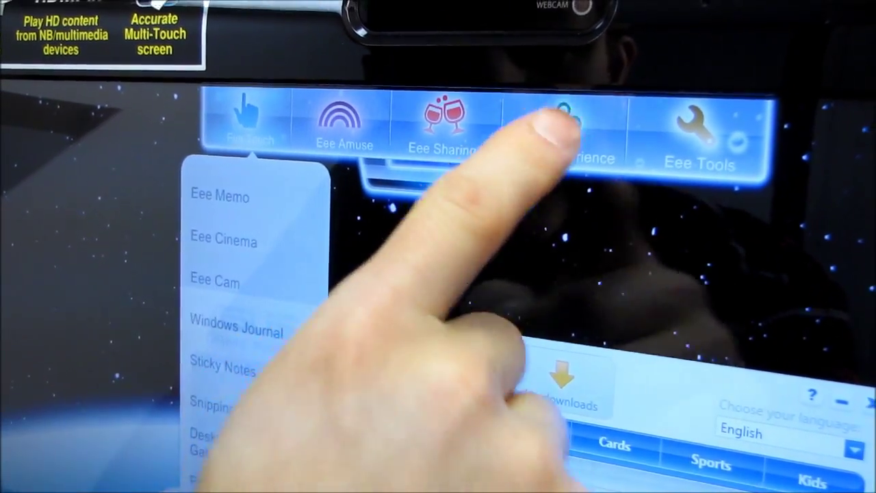
pyautogui.click(561, 130)
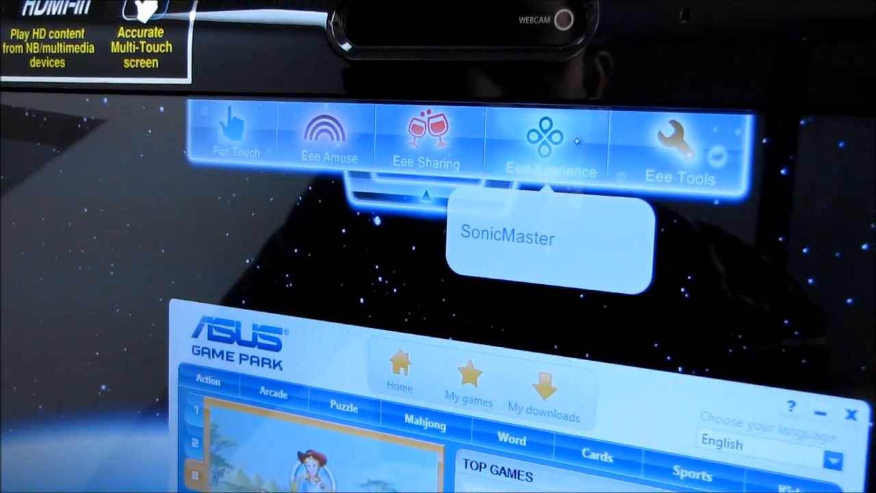
pyautogui.click(637, 411)
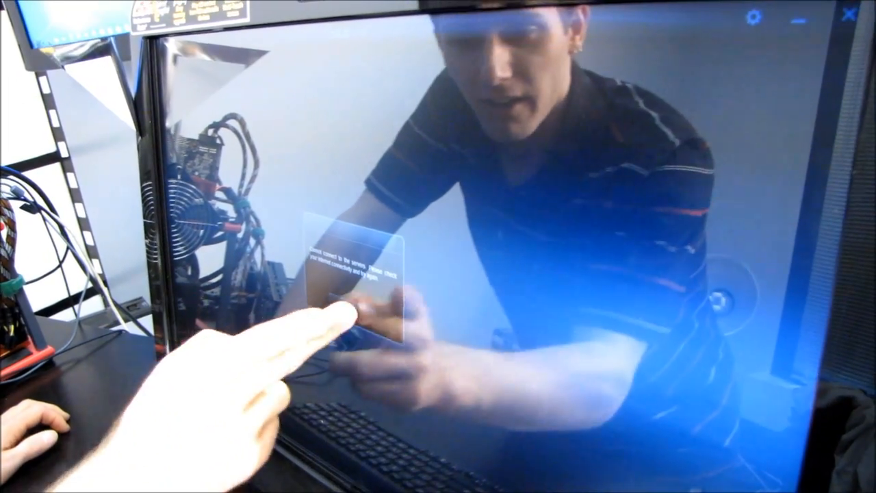
pyautogui.click(355, 303)
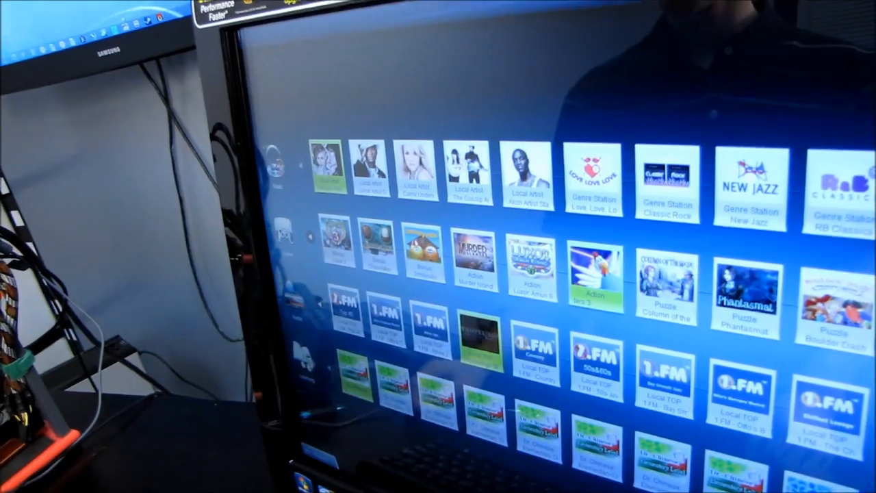